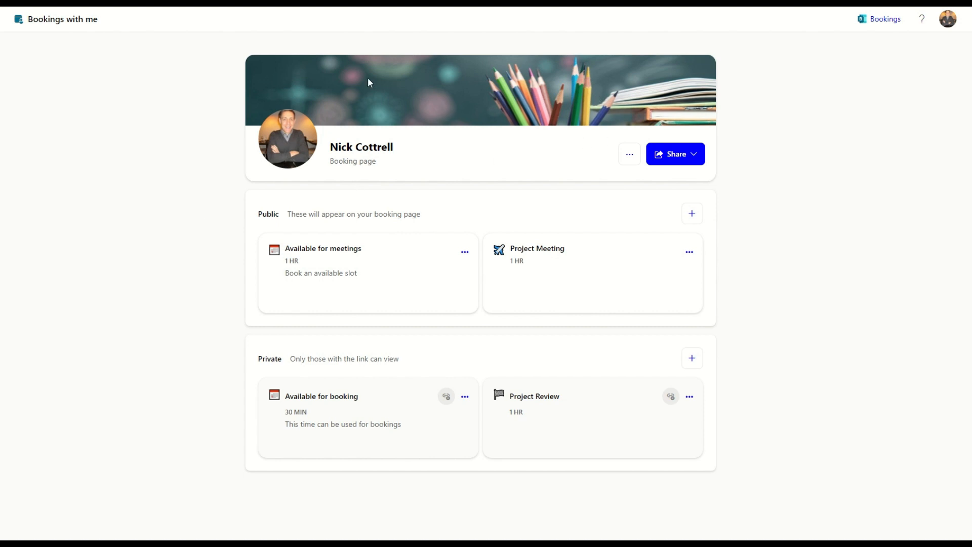
left_click(631, 154)
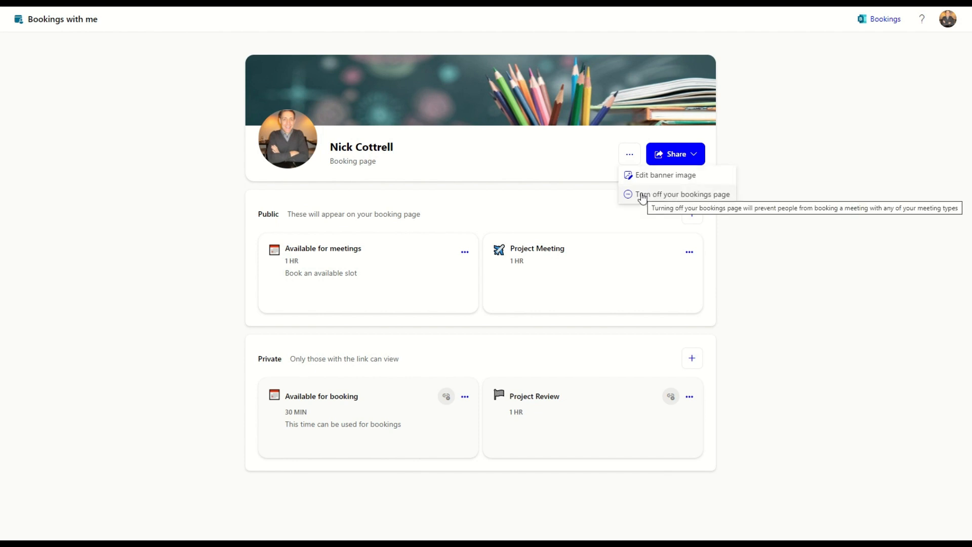
left_click(744, 263)
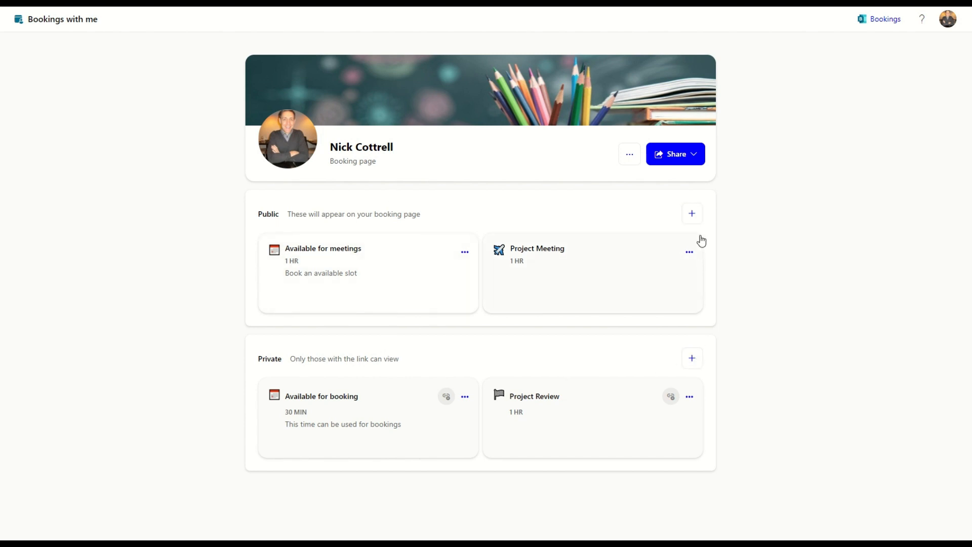
Step: Create a new public meeting type titled "Project Meeting"
left_click(693, 214)
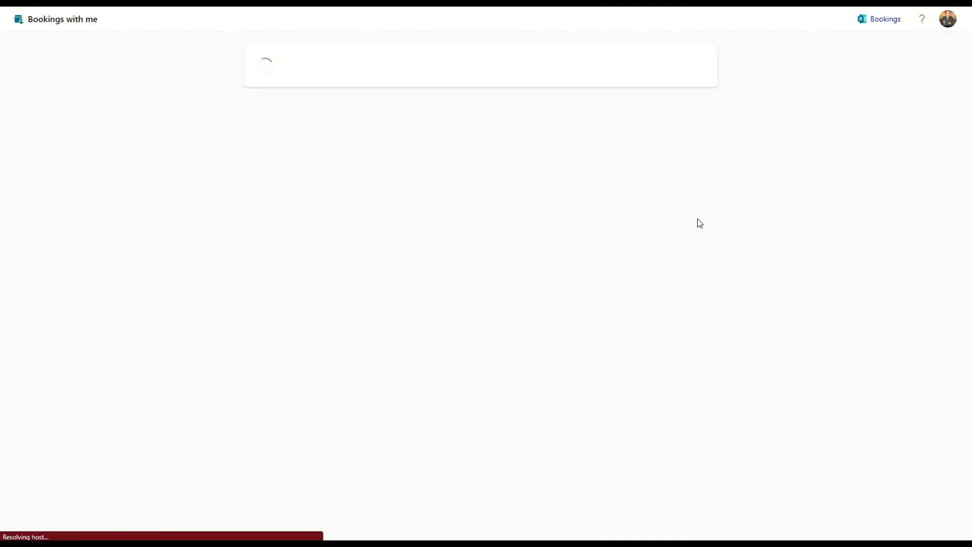
left_click(344, 136)
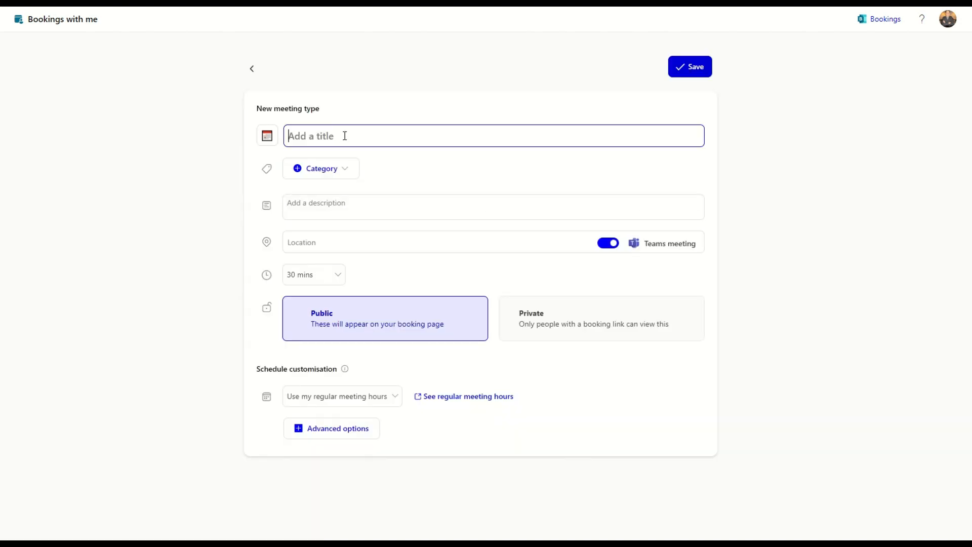
type("Project Meeting")
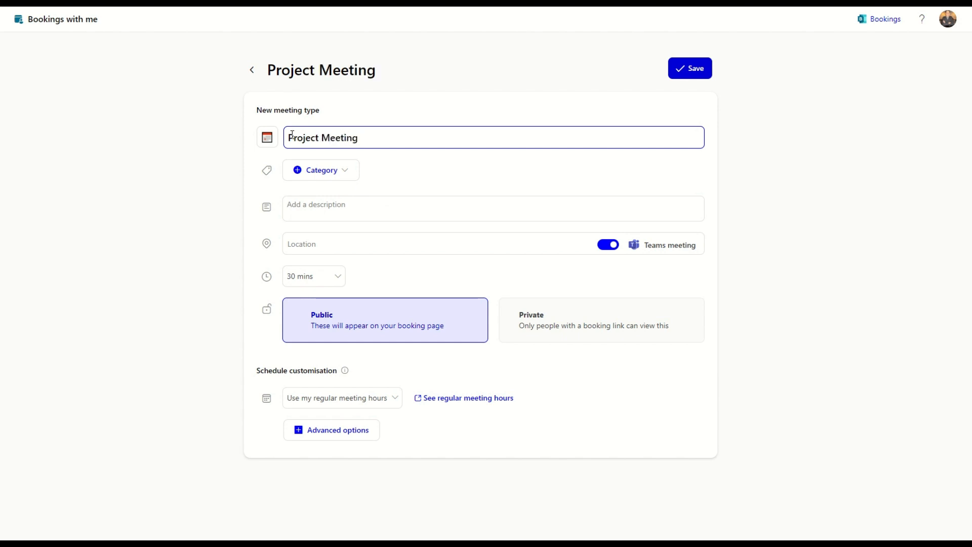
Step: Choose the rocket emoji from the travel category as the new meeting type's icon
left_click(275, 144)
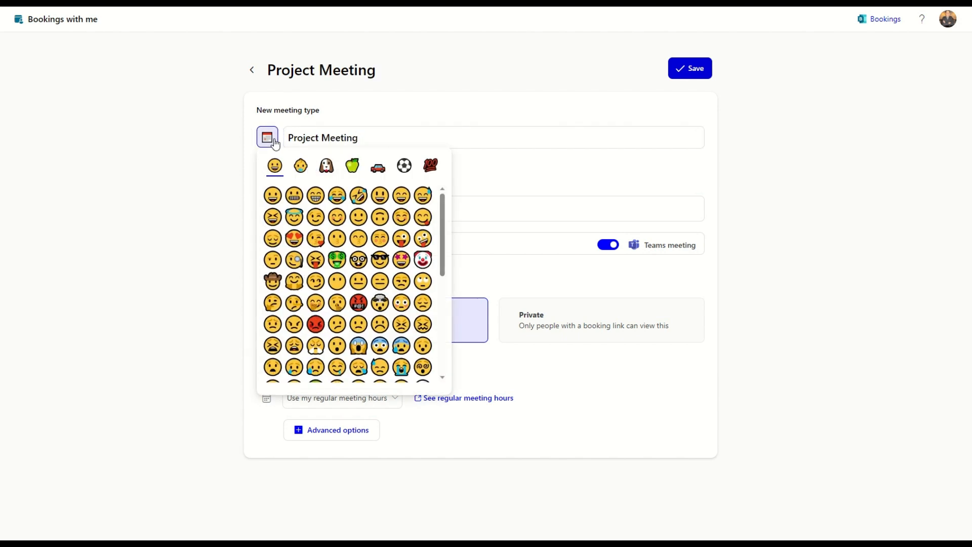
left_click(379, 172)
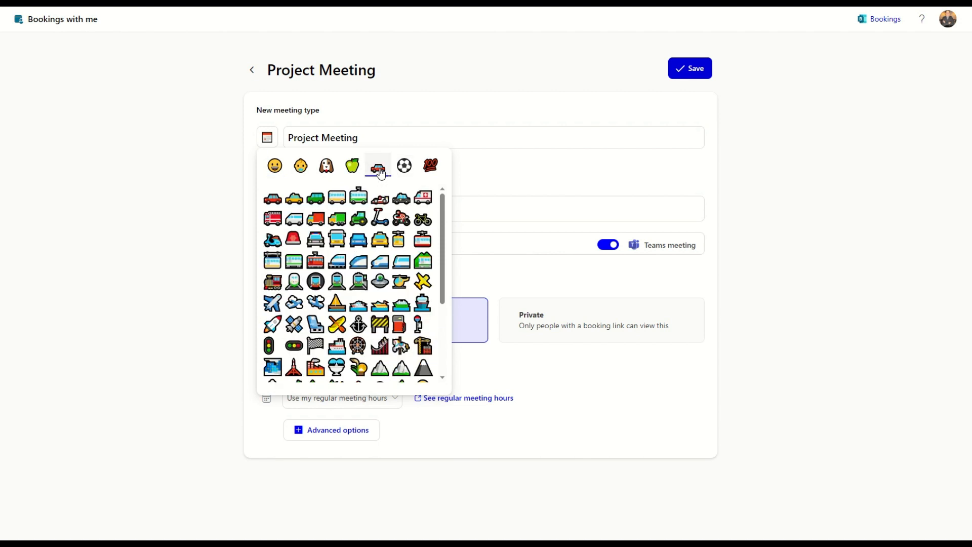
left_click(271, 326)
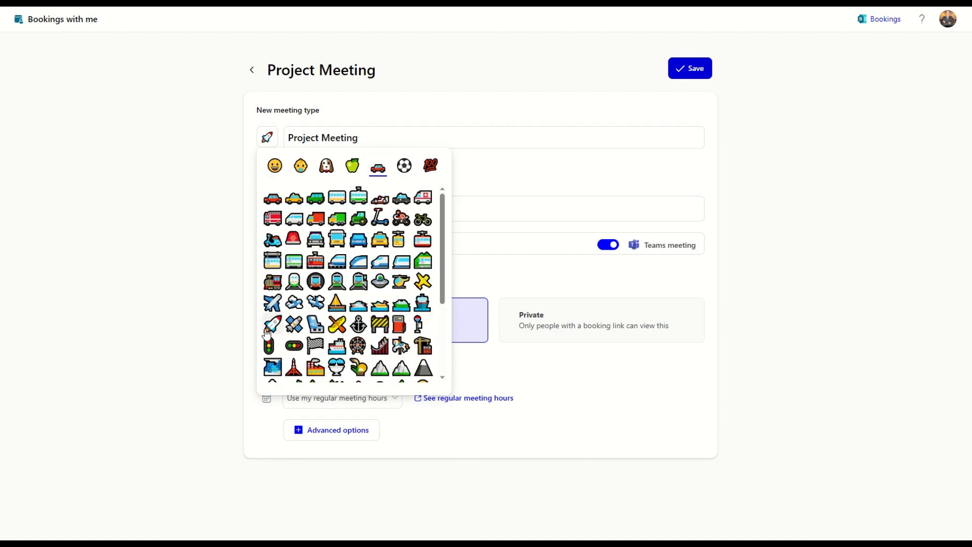
left_click(501, 154)
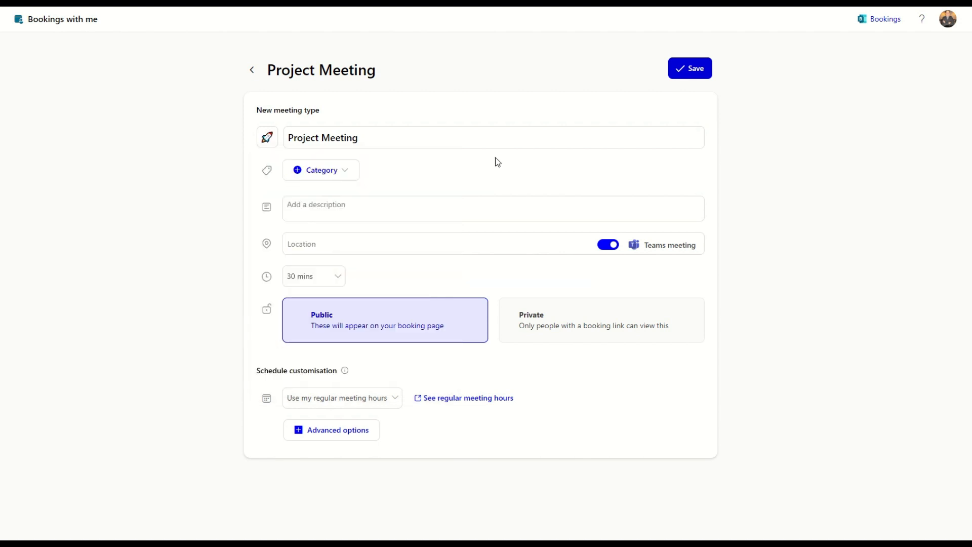
Step: Assign the Orange category to the new Project Meeting type
left_click(354, 175)
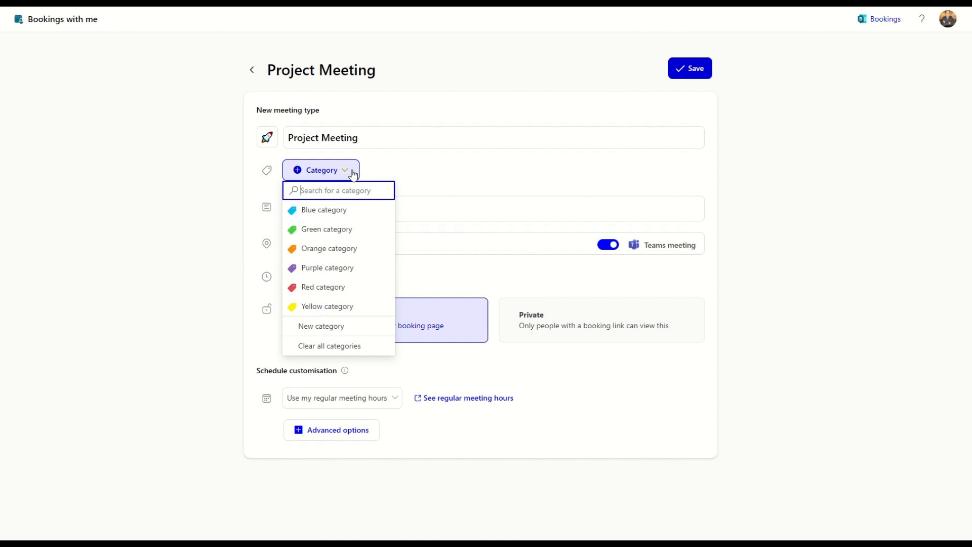
left_click(336, 250)
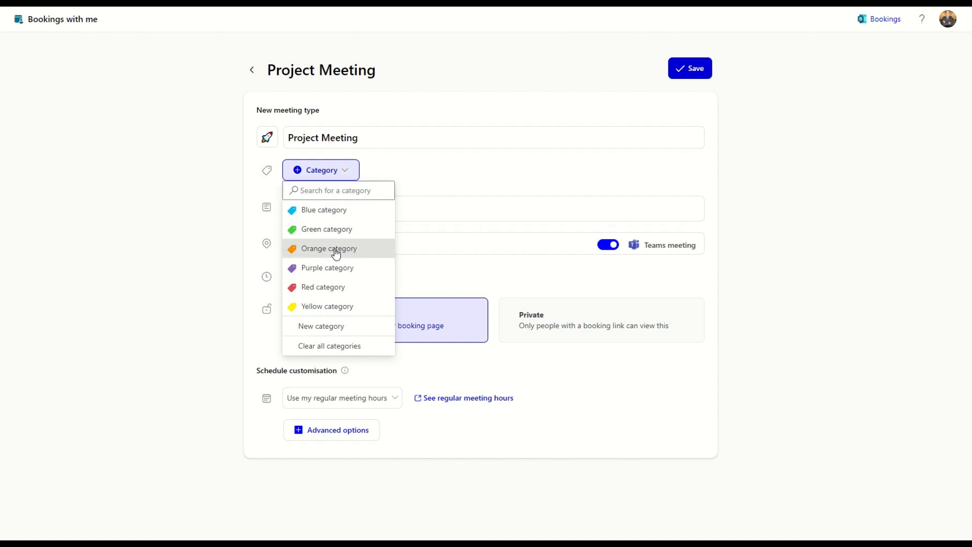
left_click(479, 181)
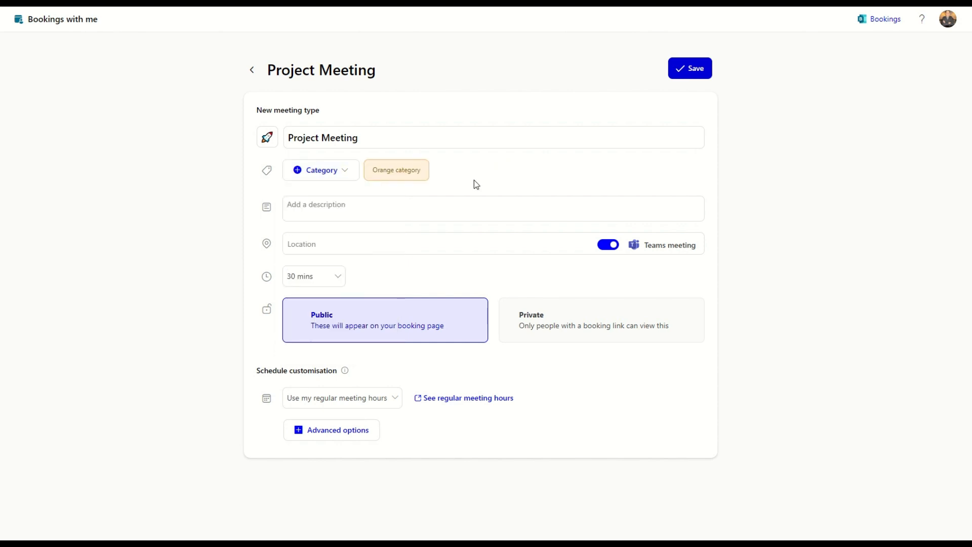
Step: Set the meeting duration to 30 mins and keep the regular meeting hours as its schedule
left_click(406, 209)
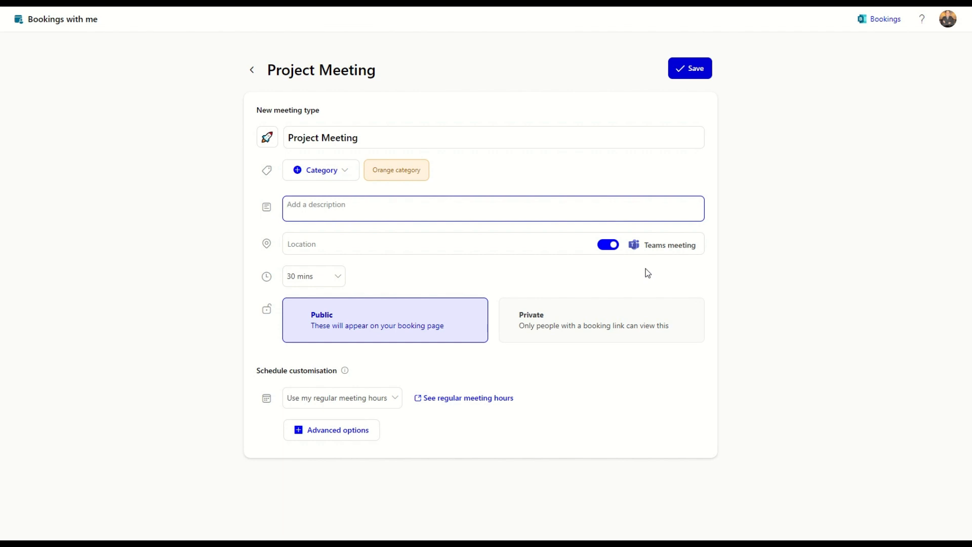
left_click(301, 279)
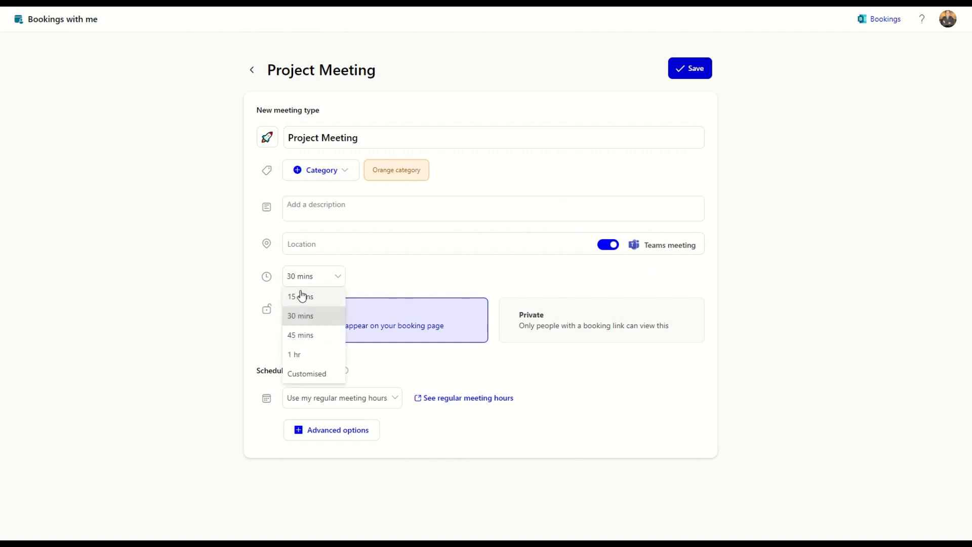
left_click(304, 322)
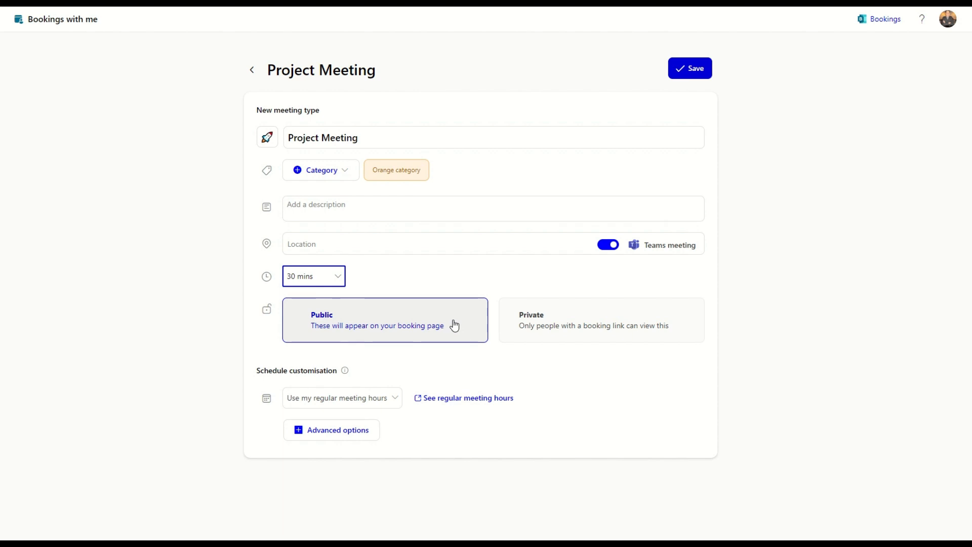
left_click(391, 405)
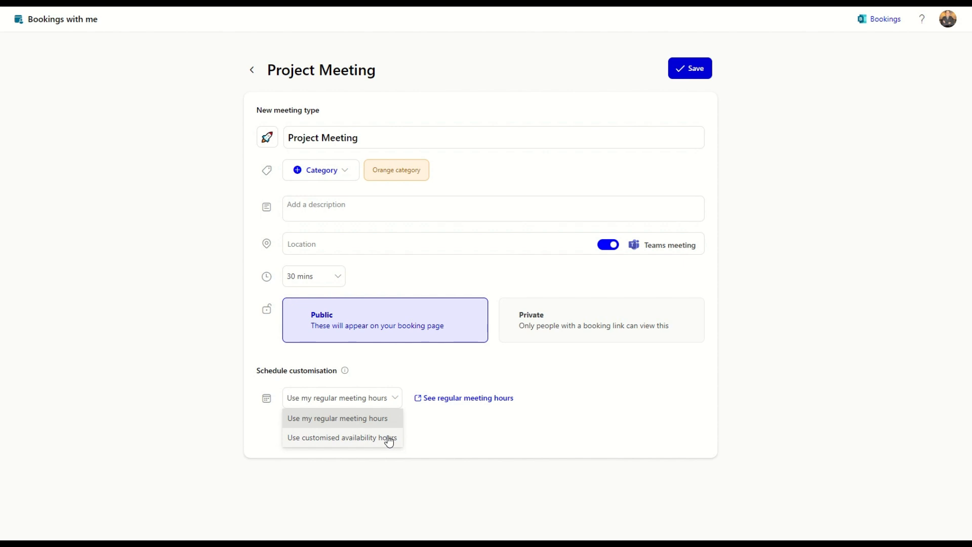
key("Escape")
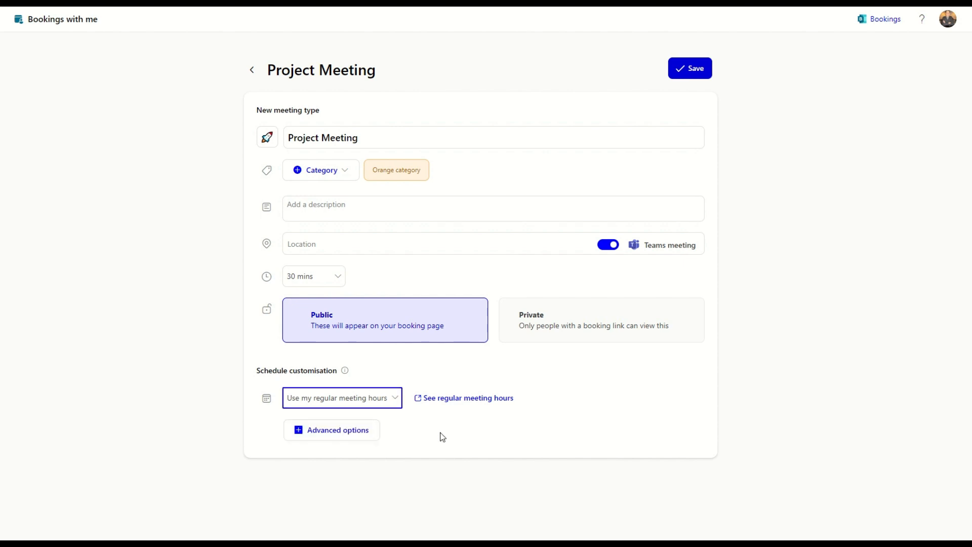
Step: Set the minimum lead time to 2 days in the advanced options and save the meeting type
left_click(371, 440)
scroll(371, 439, "down", 2)
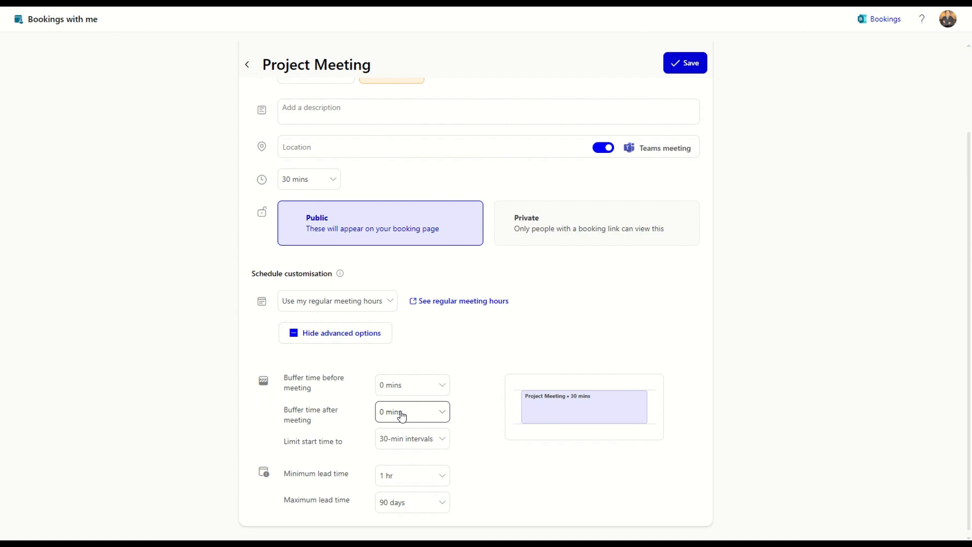
left_click(425, 475)
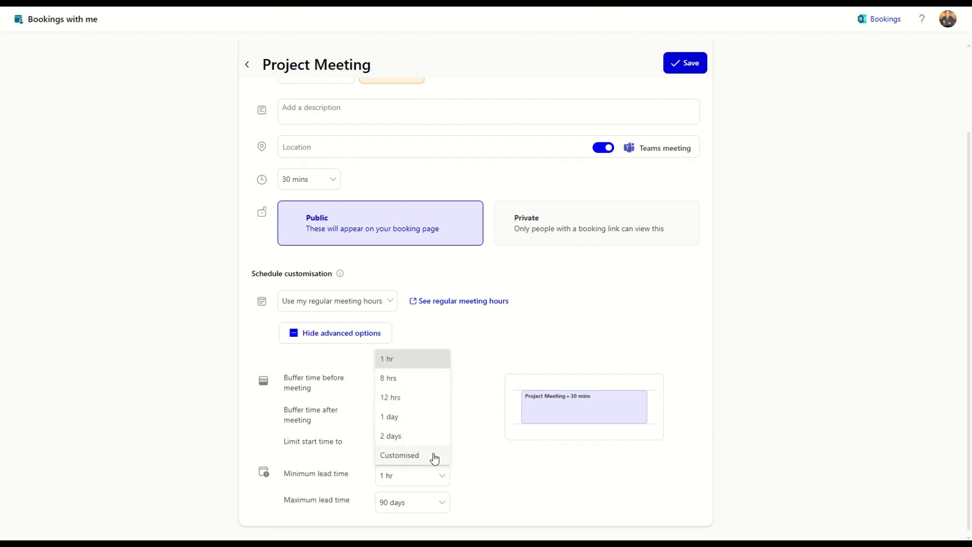
left_click(425, 438)
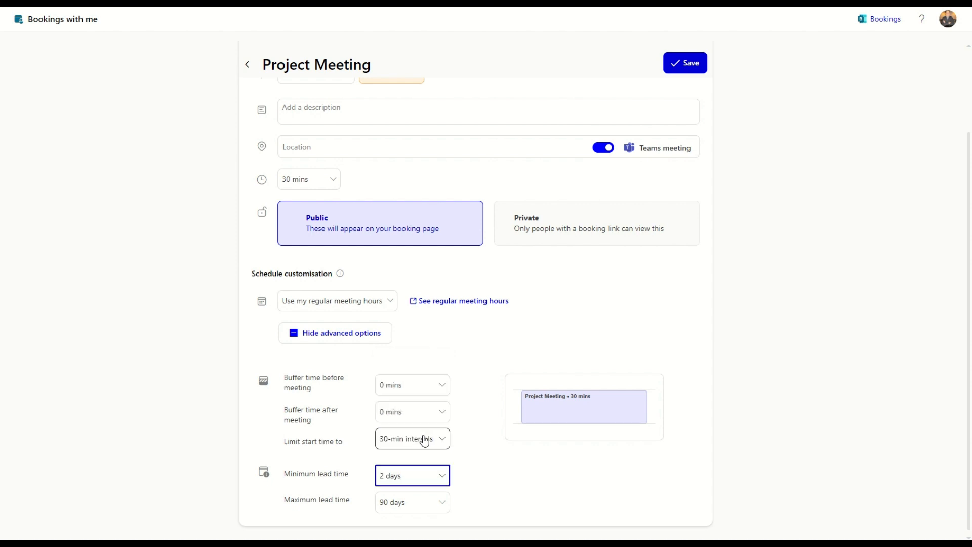
left_click(690, 64)
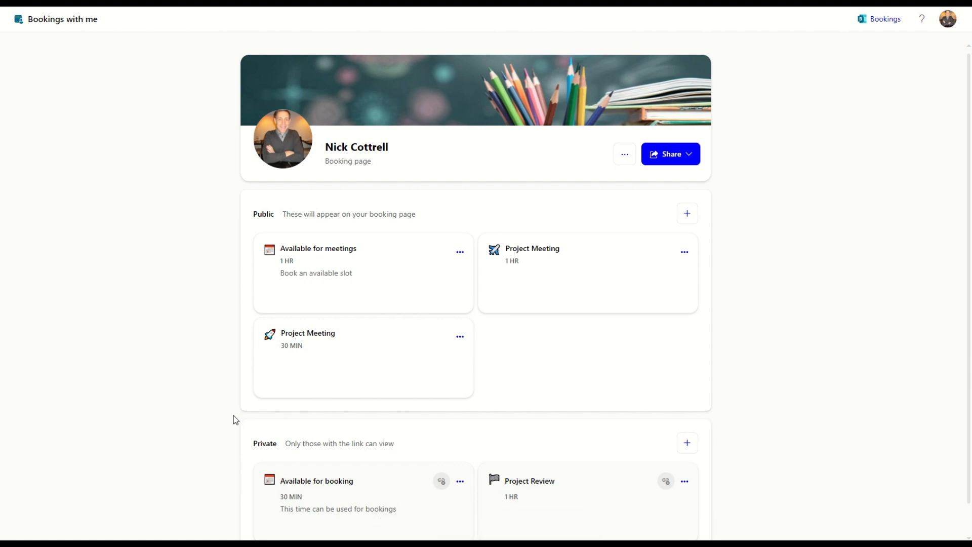
Step: Copy the booking page's share link and open it in the browser to look over the public page
left_click(679, 160)
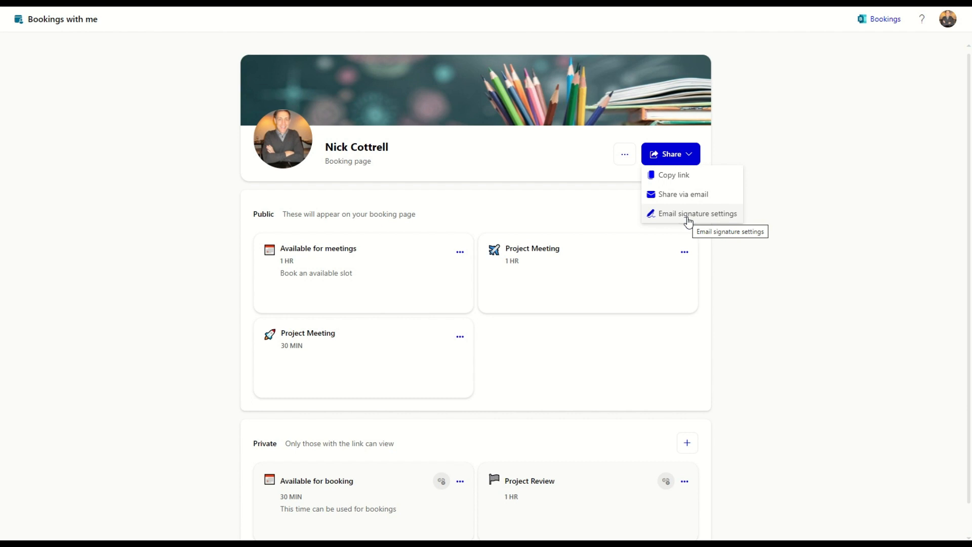
left_click(687, 182)
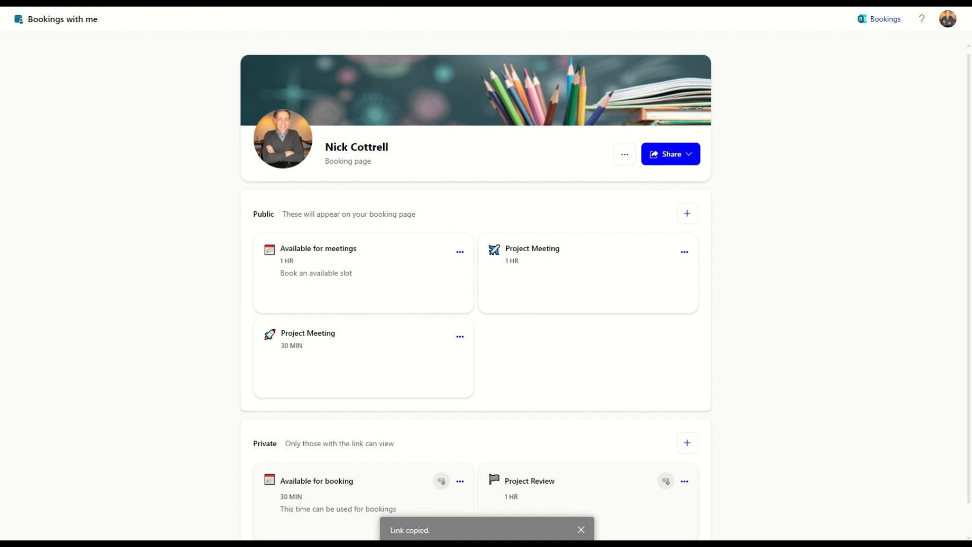
left_click(394, 3)
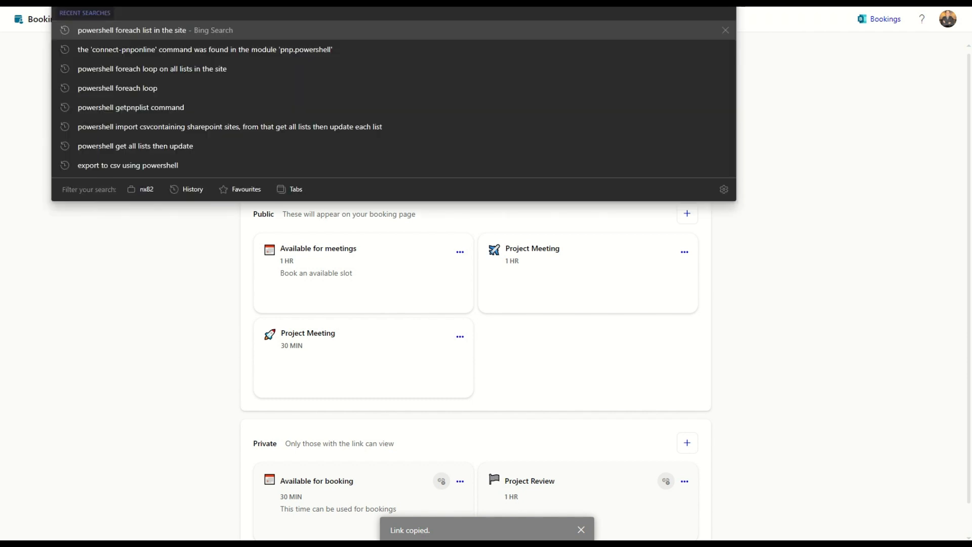
key("ctrl+v")
key("Return")
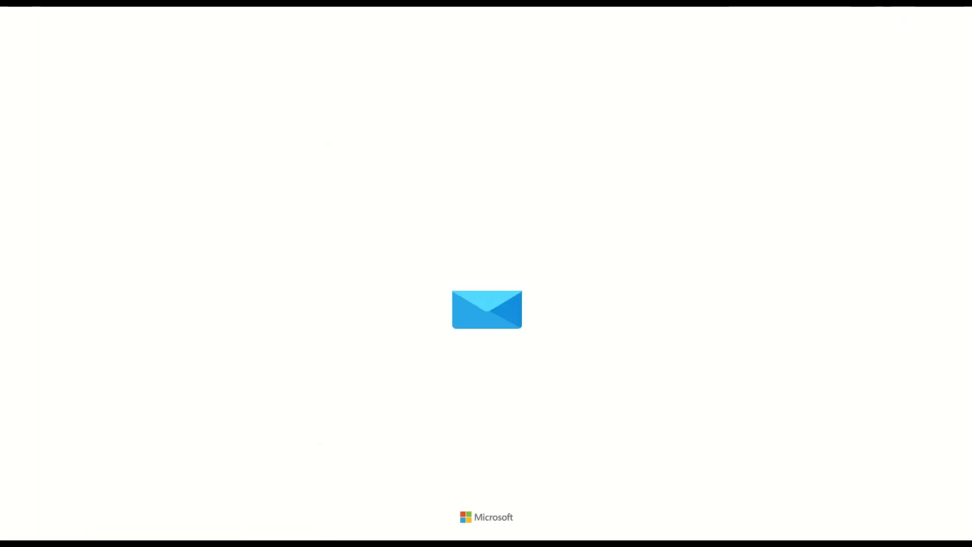
scroll(516, 232, "down", 4)
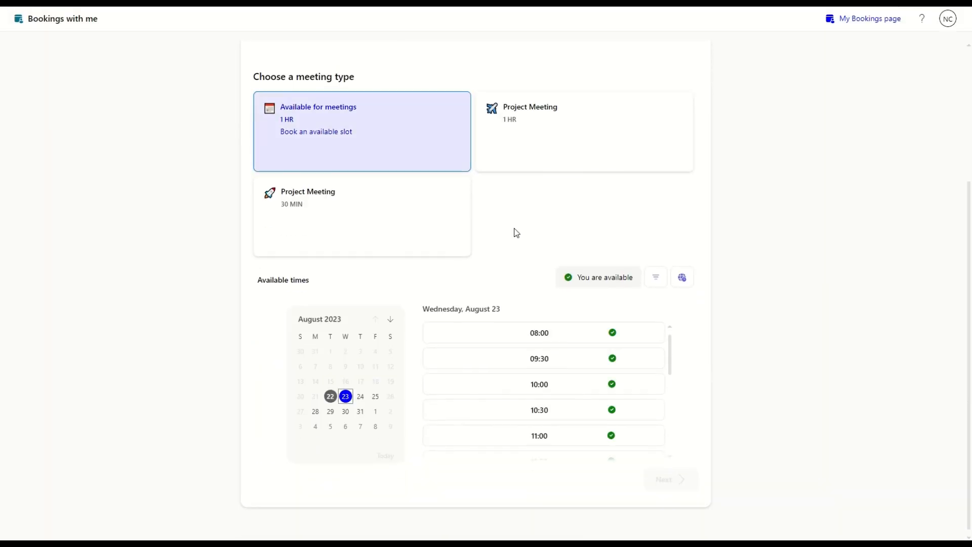
scroll(516, 233, "up", 4)
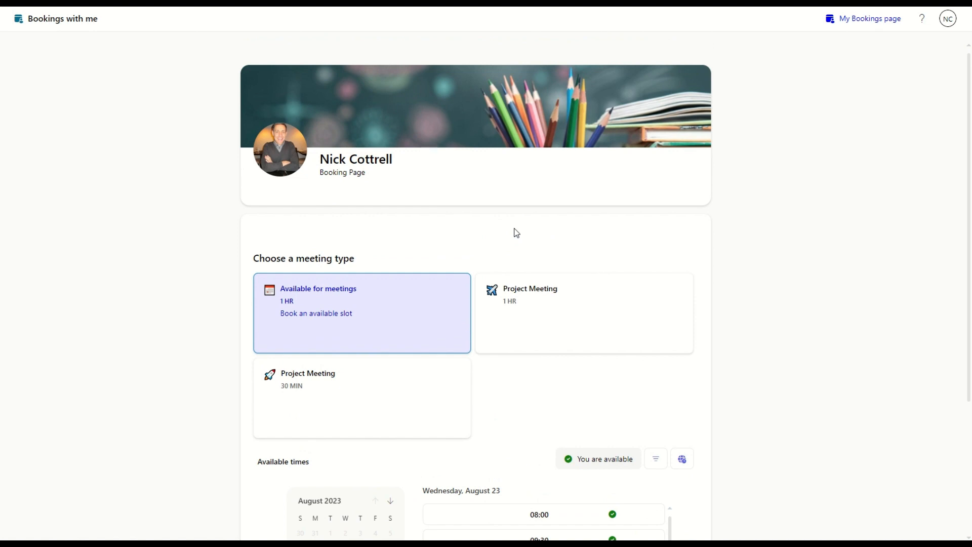
Step: Select the 30-minute Project Meeting and choose the 10:30 slot on Thursday, September 7, 2023
scroll(514, 229, "down", 2)
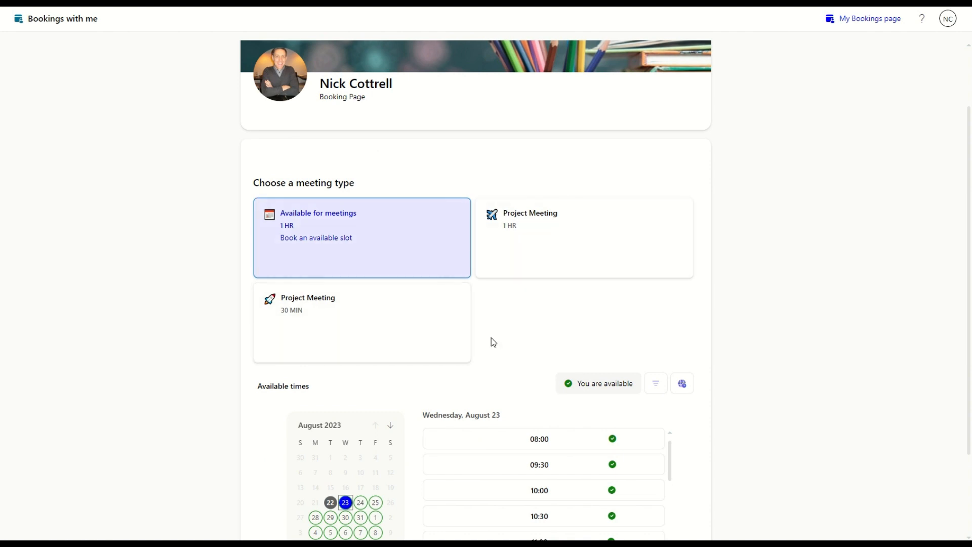
left_click(402, 332)
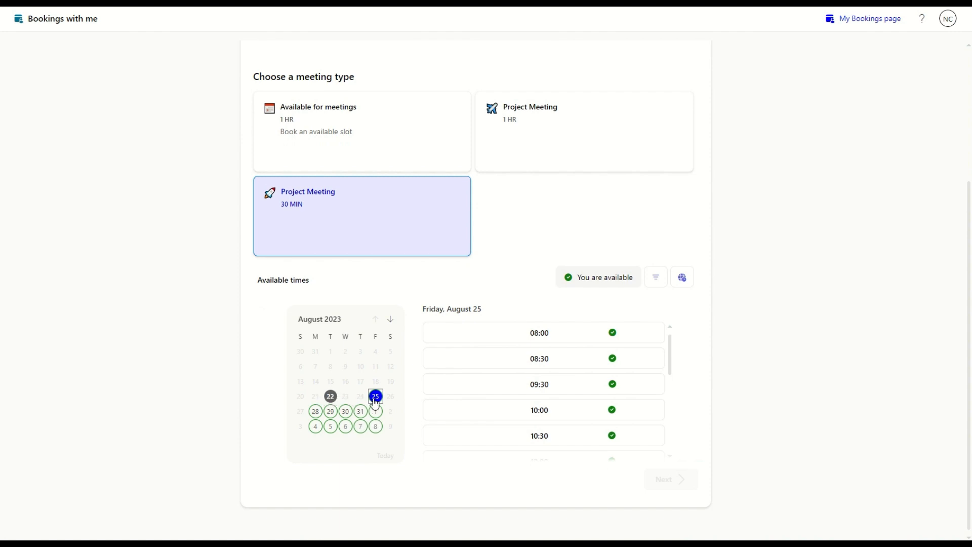
left_click(361, 427)
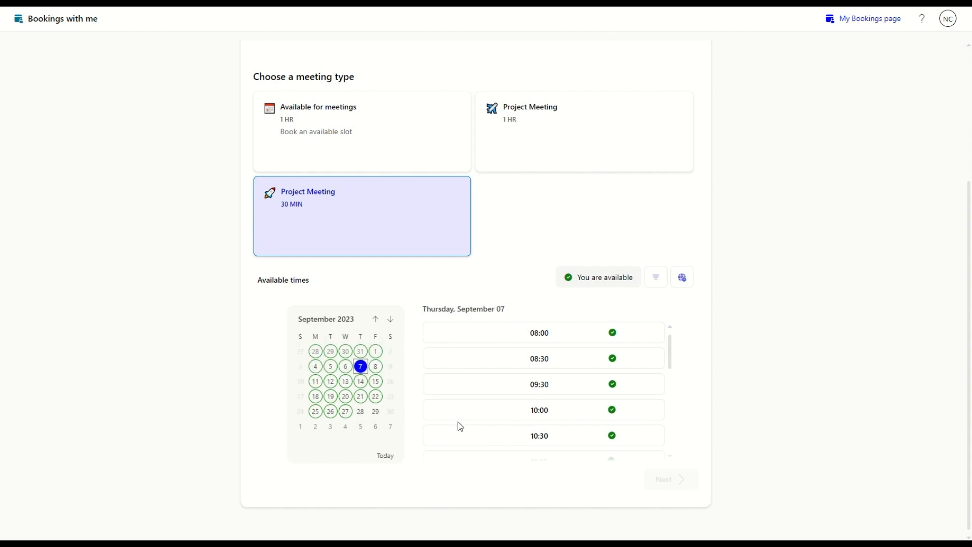
scroll(567, 406, "down", 1)
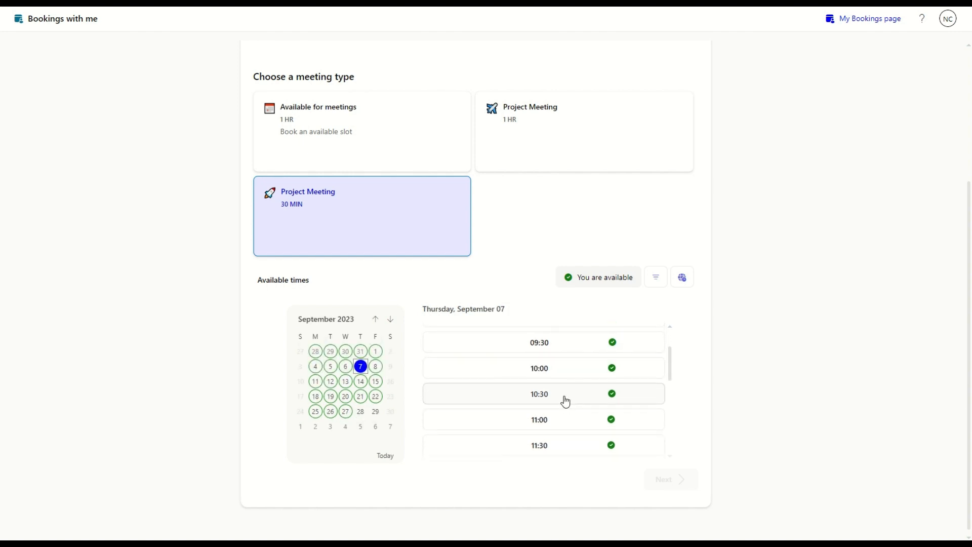
left_click(562, 400)
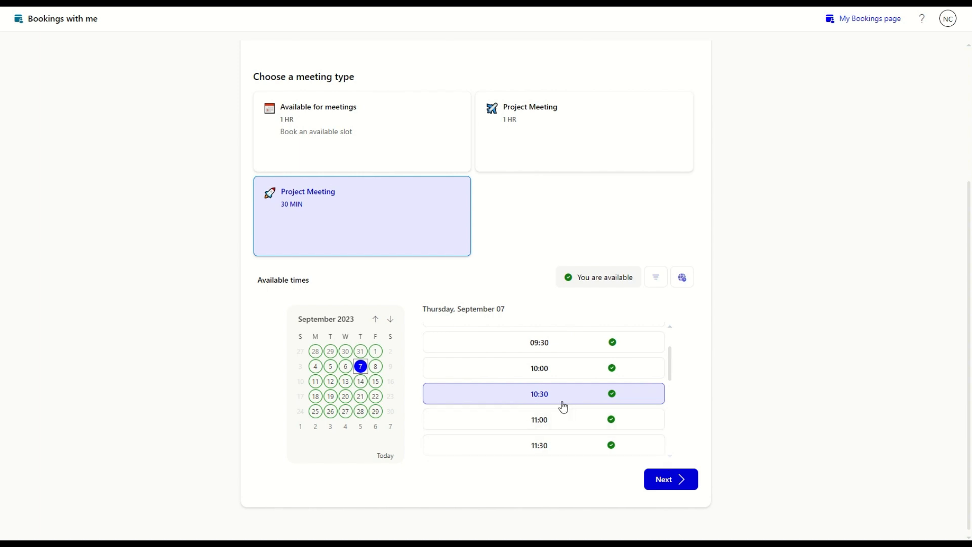
Step: Try to book the selected slot with the prefilled name and email and no notes, and dismiss the email verification
left_click(673, 482)
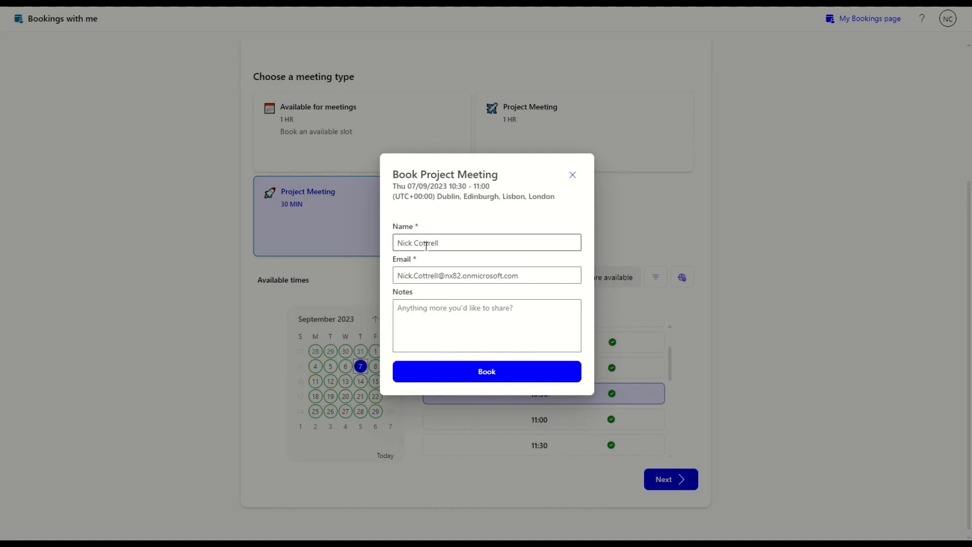
left_click_drag(529, 275, 392, 278)
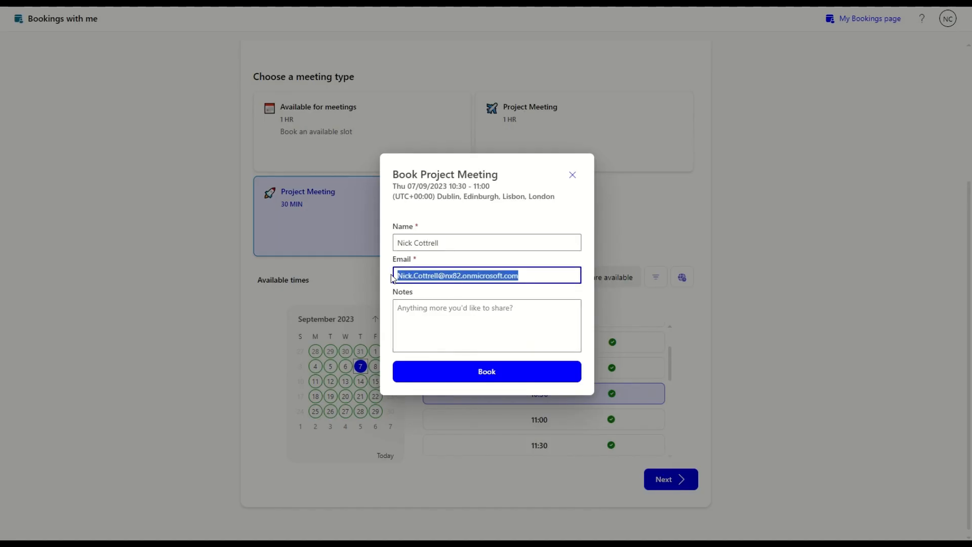
left_click(432, 319)
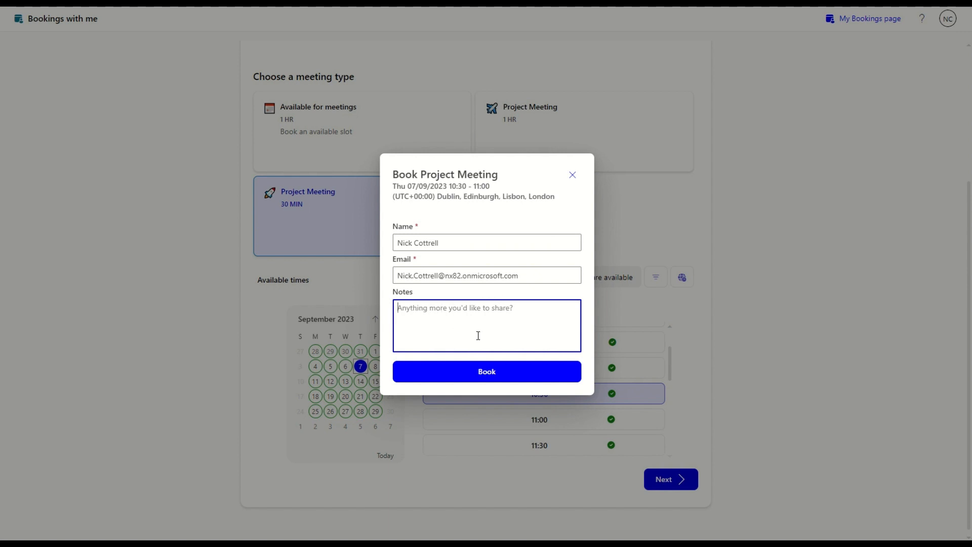
left_click(481, 373)
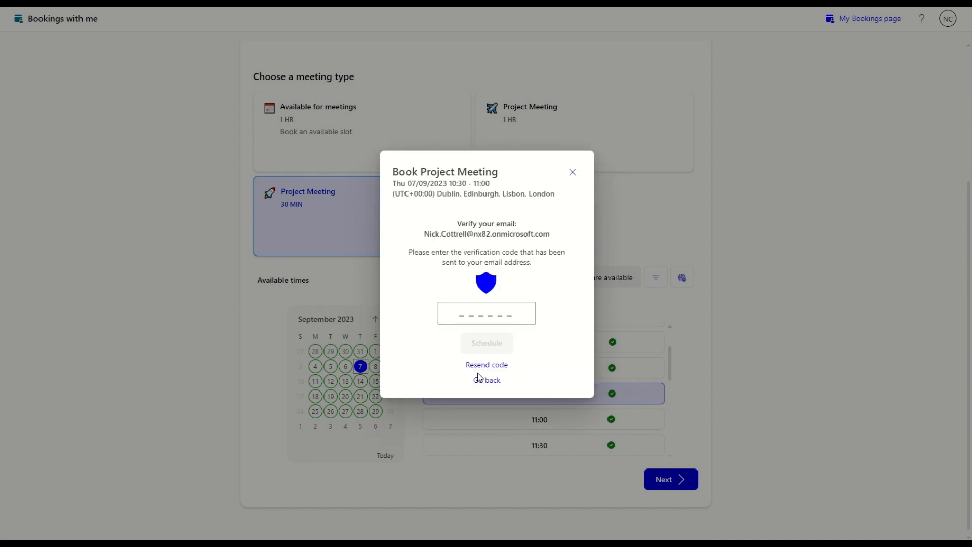
left_click(573, 174)
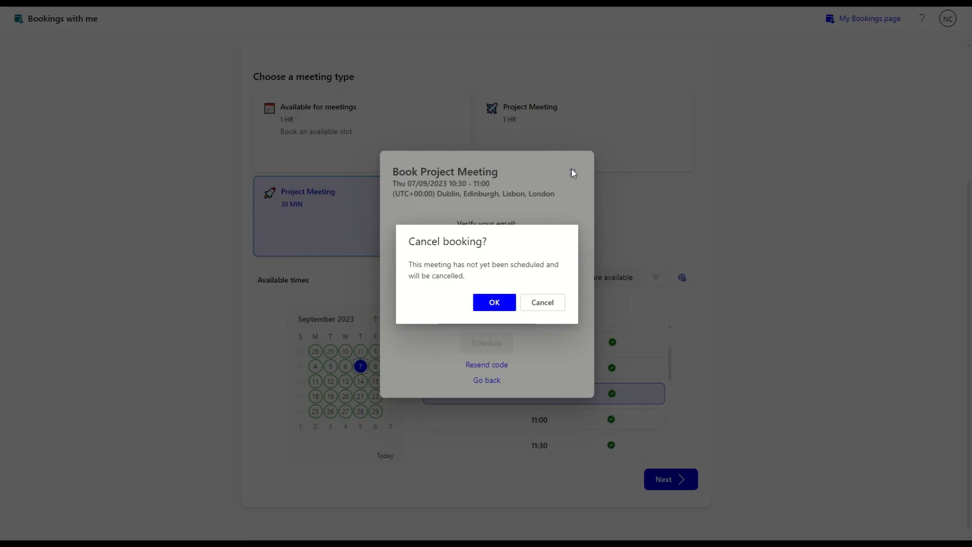